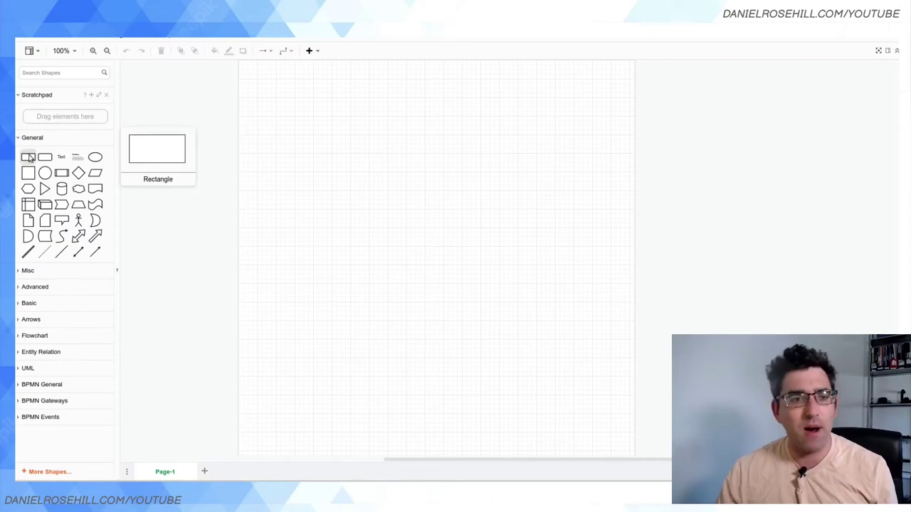
# - Add a rectangle near the page's upper centre and label it "The Wifi box" Router, with the first three words in quotation marks
pyautogui.moveTo(29, 159); pyautogui.dragTo(423, 157)
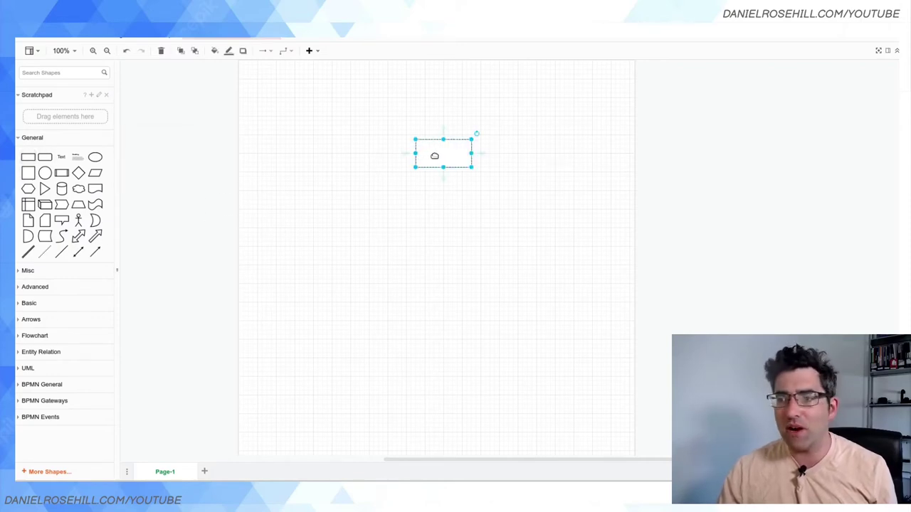
pyautogui.doubleClick(439, 154)
pyautogui.write('Th')
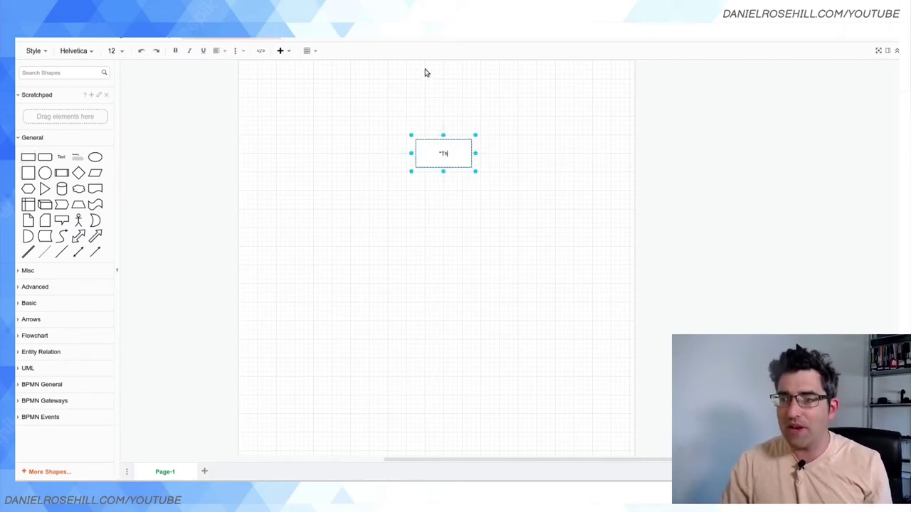
pyautogui.write('e Will b')
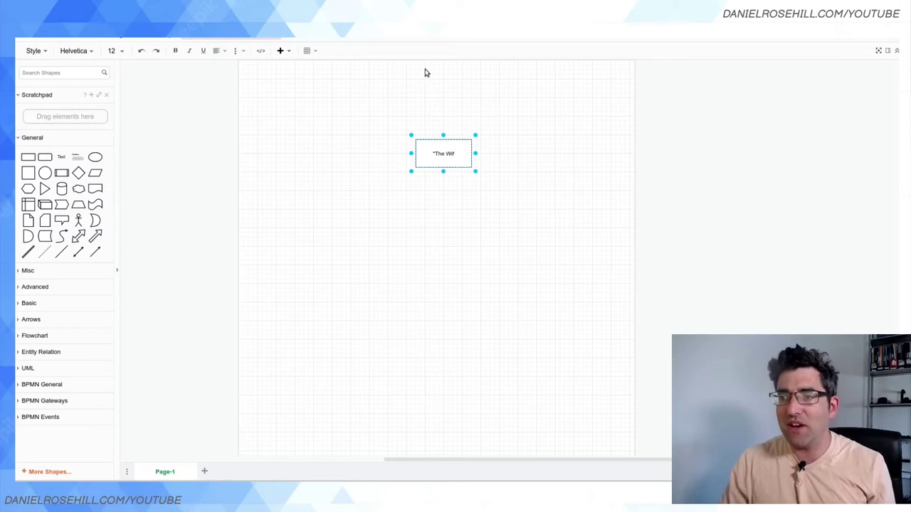
pyautogui.write('ox" Router')
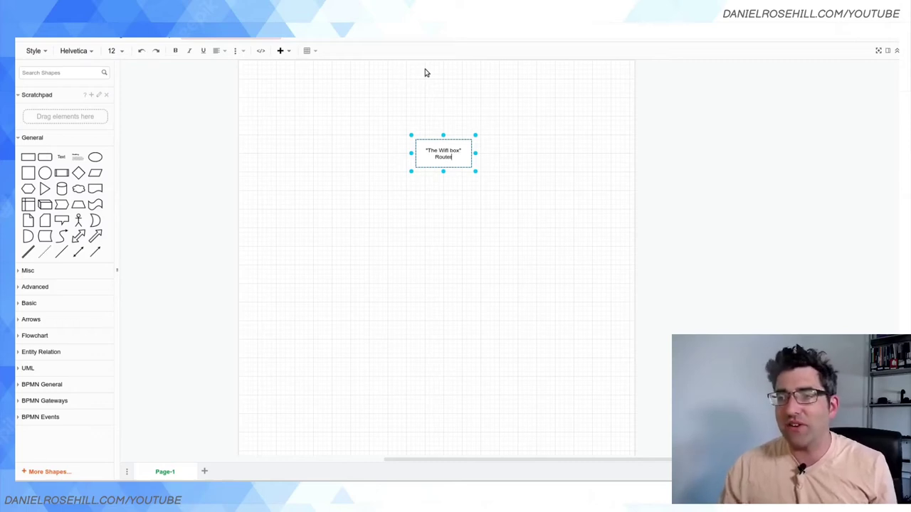
pyautogui.scroll(4, 498, 309)
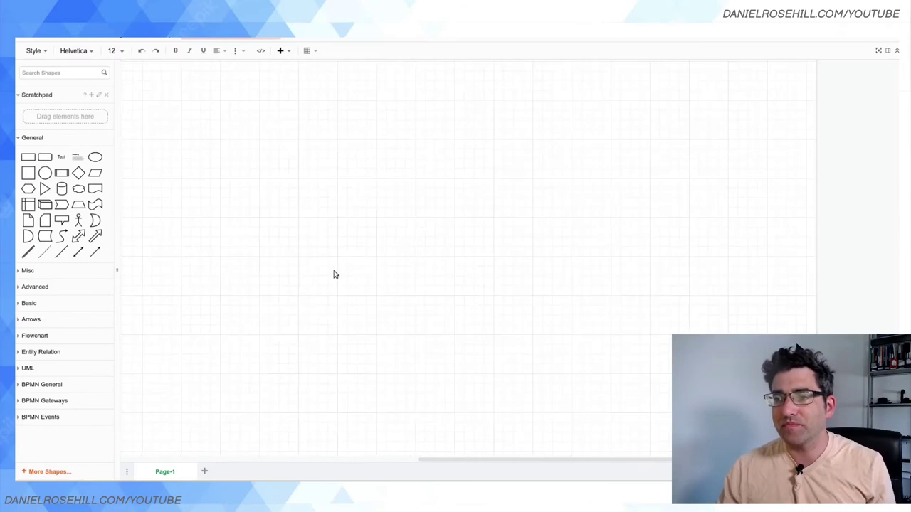
pyautogui.scroll(2, 369, 214)
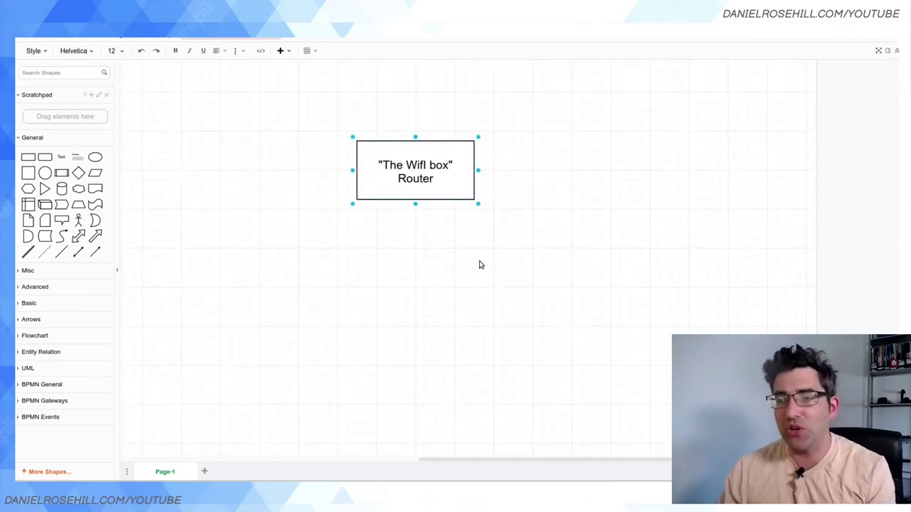
pyautogui.click(427, 166)
pyautogui.click(368, 241)
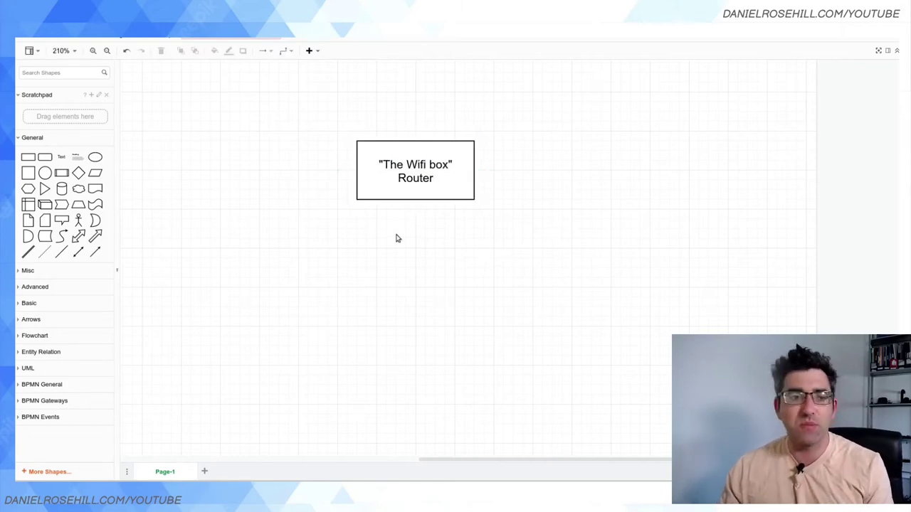
# - Add a rectangle below and left of the router box, connect the router to it with an arrow, and label it Modem
pyautogui.moveTo(28, 157); pyautogui.dragTo(267, 259)
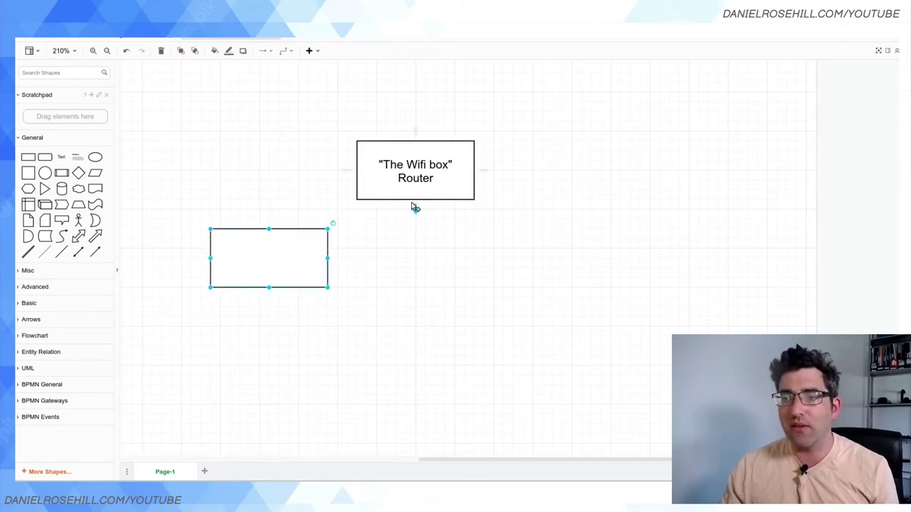
pyautogui.moveTo(415, 207); pyautogui.dragTo(255, 261)
pyautogui.doubleClick(255, 261)
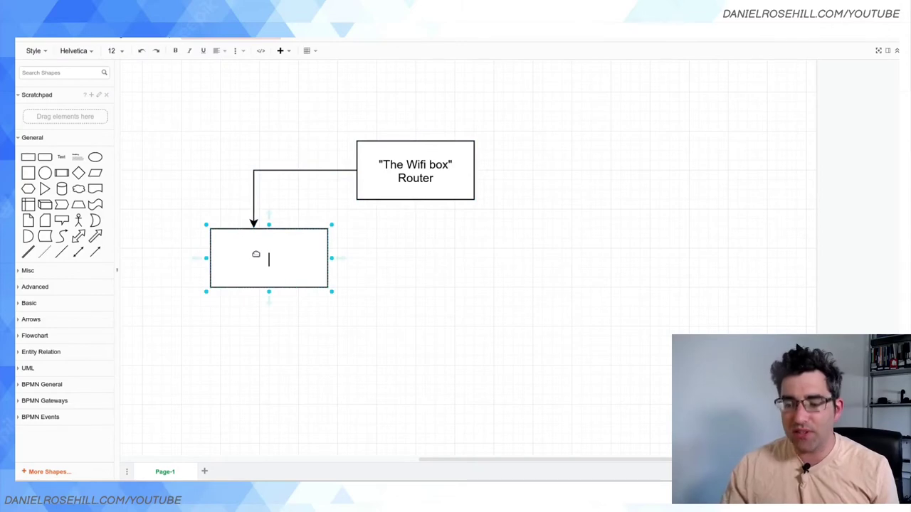
pyautogui.write('Modem')
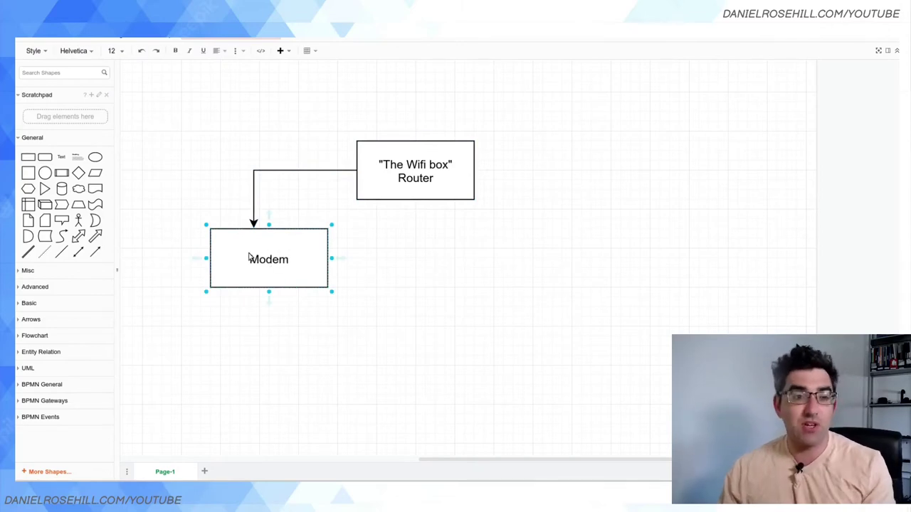
pyautogui.click(517, 356)
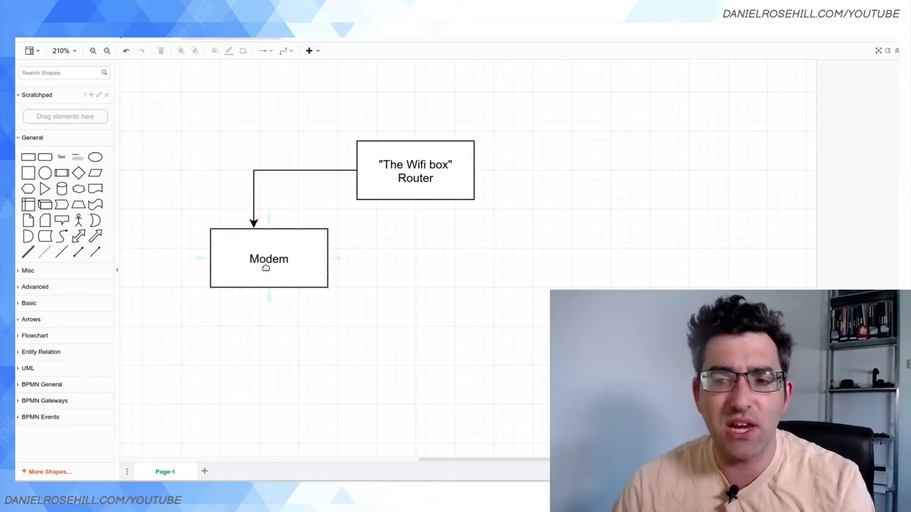
# - Shift the Modem box slightly left and add the line "VDSL/ ADSL / Coax / SPF - fiber" under its label
pyautogui.moveTo(265, 264); pyautogui.dragTo(260, 262)
pyautogui.doubleClick(260, 261)
pyautogui.press('Escape')
pyautogui.doubleClick(271, 260)
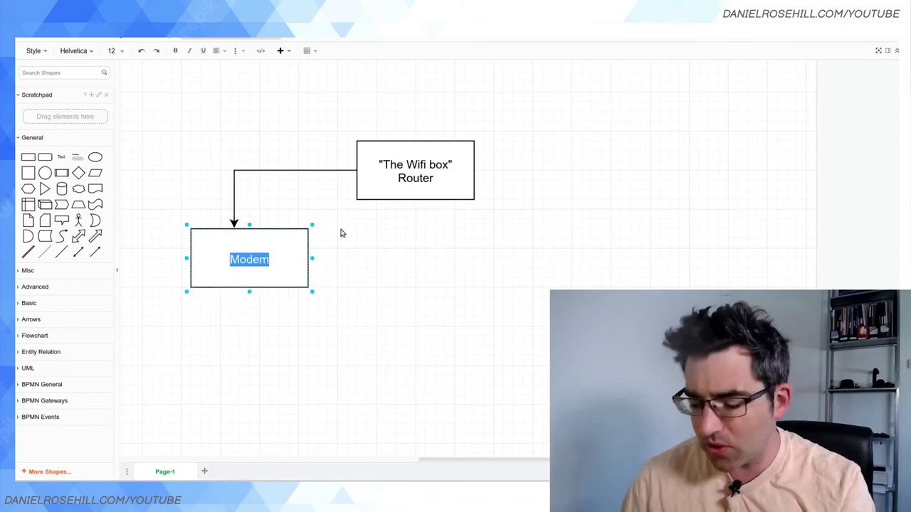
pyautogui.press('Right')
pyautogui.press('Return')
pyautogui.write('VDSL')
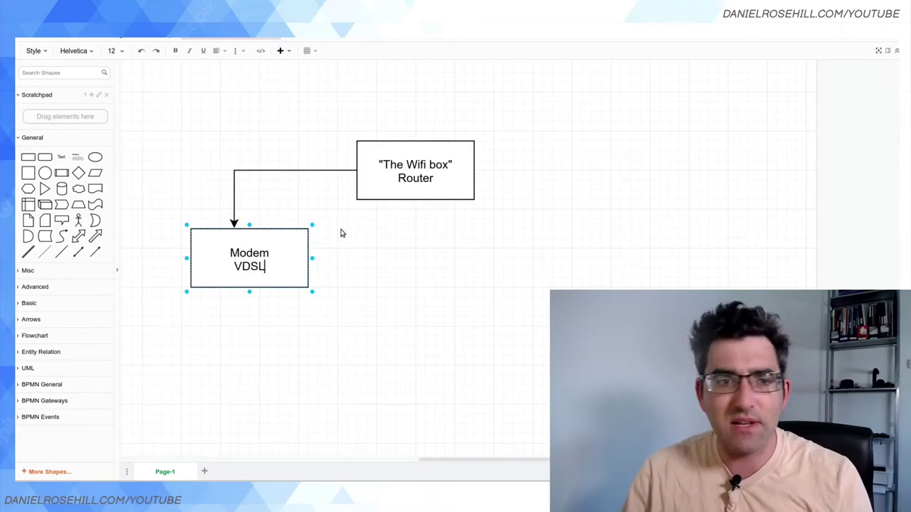
pyautogui.write('/ ADSL')
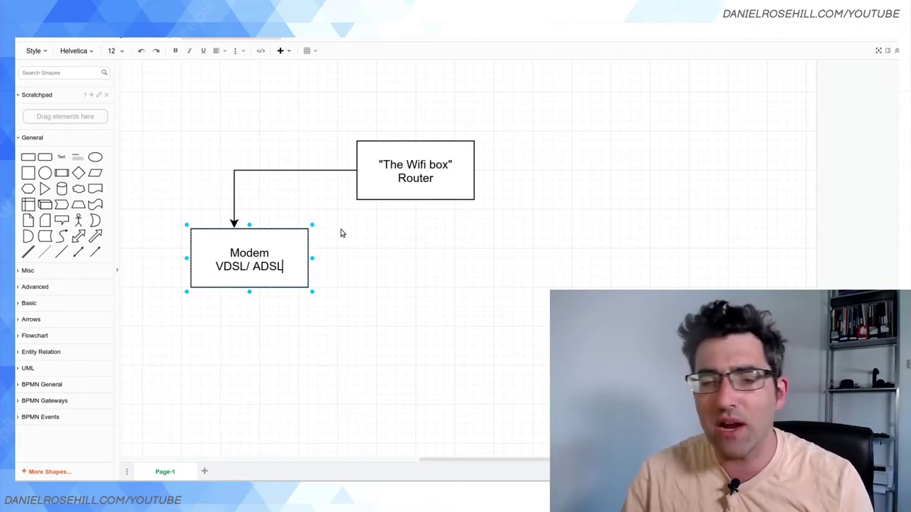
pyautogui.write(' / Coax / ')
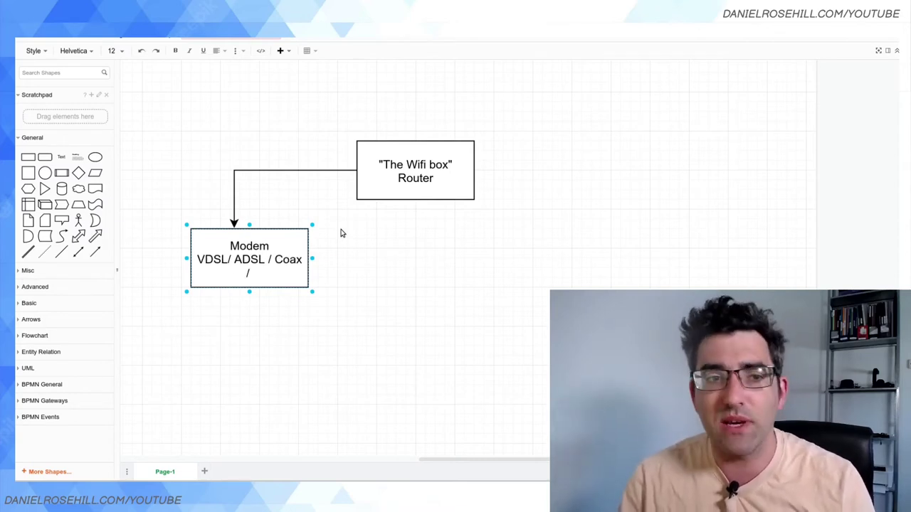
pyautogui.write('SP')
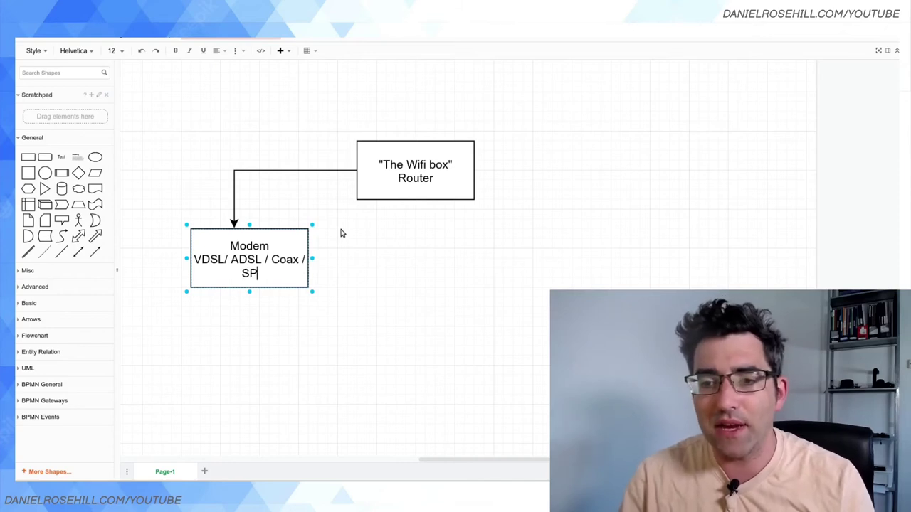
pyautogui.write('F /')
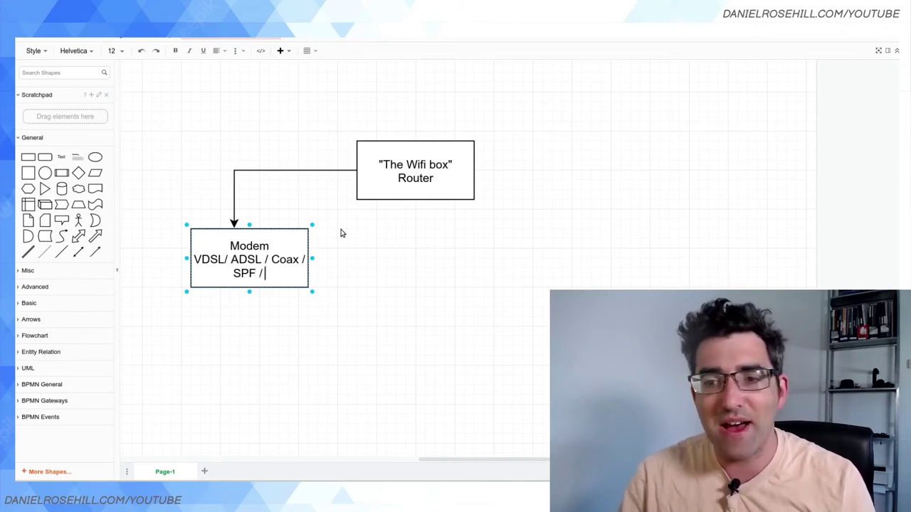
pyautogui.press('BackSpace')
pyautogui.write('- fiber')
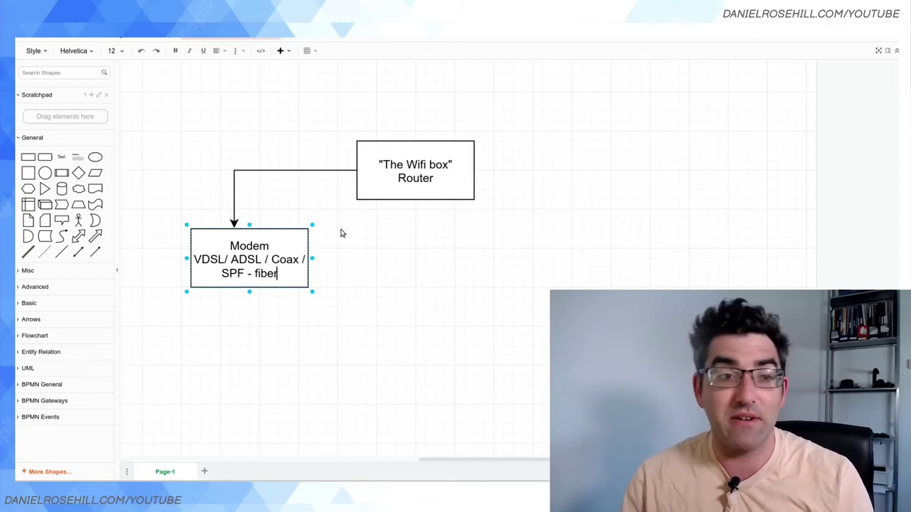
pyautogui.click(384, 330)
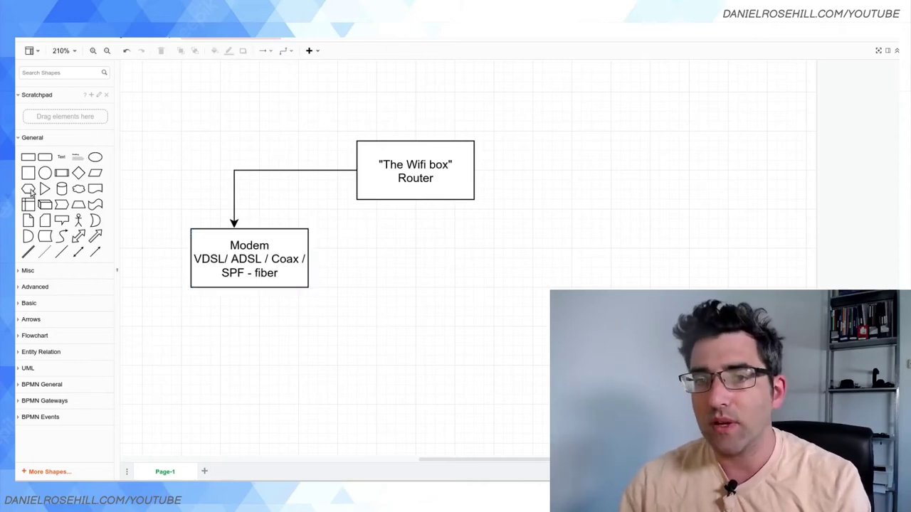
# - Add a rectangle directly below the router box, level with the modem, labelled "Ethernet router / switch"
pyautogui.moveTo(29, 156); pyautogui.dragTo(361, 231)
pyautogui.doubleClick(402, 250)
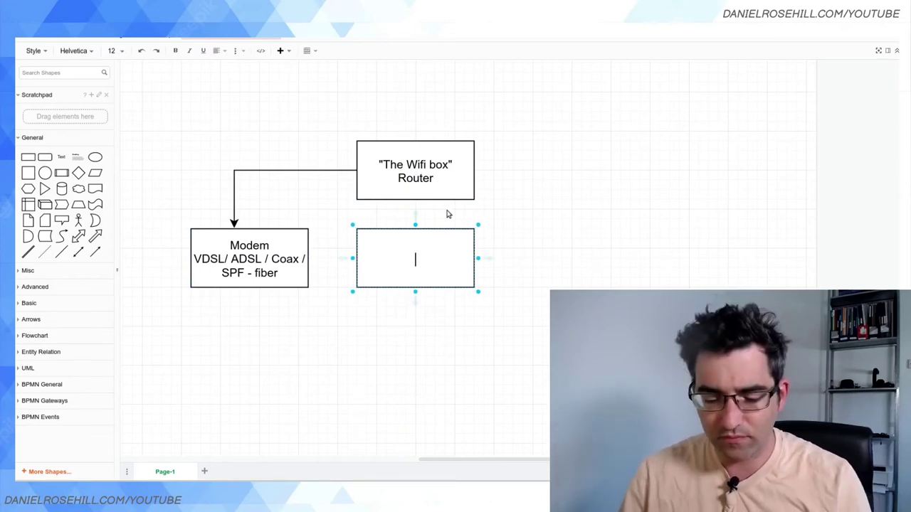
pyautogui.write('Etherne')
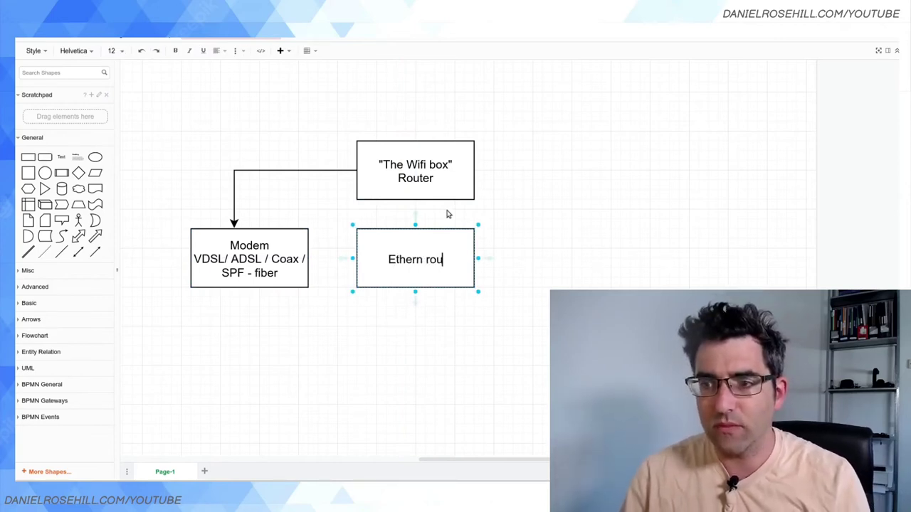
pyautogui.write('t router / switch')
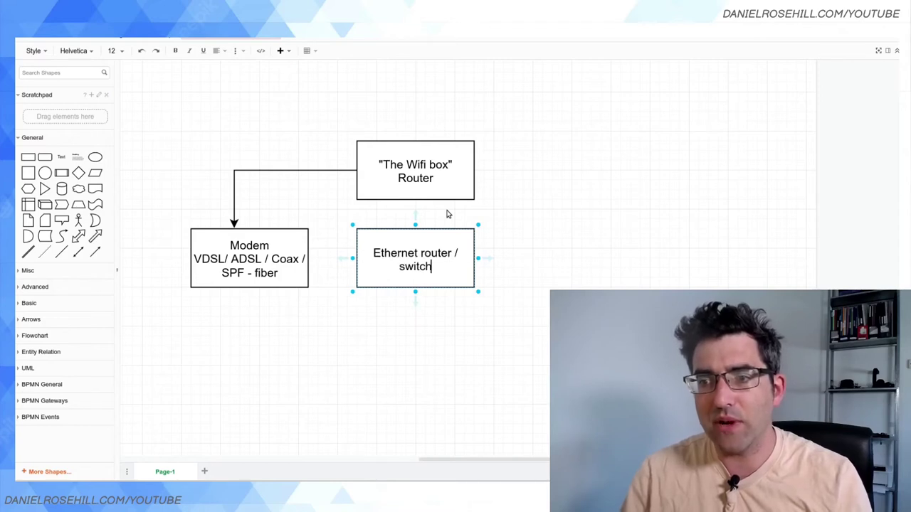
pyautogui.click(566, 265)
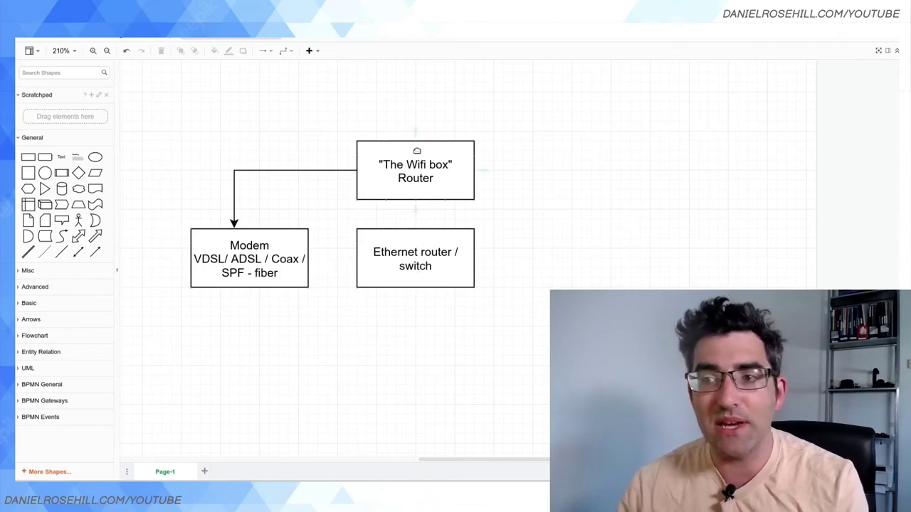
# - Add a rectangle labelled "WAN / internet" above the router box, with a gap between the two boxes
pyautogui.moveTo(28, 157); pyautogui.dragTo(359, 74)
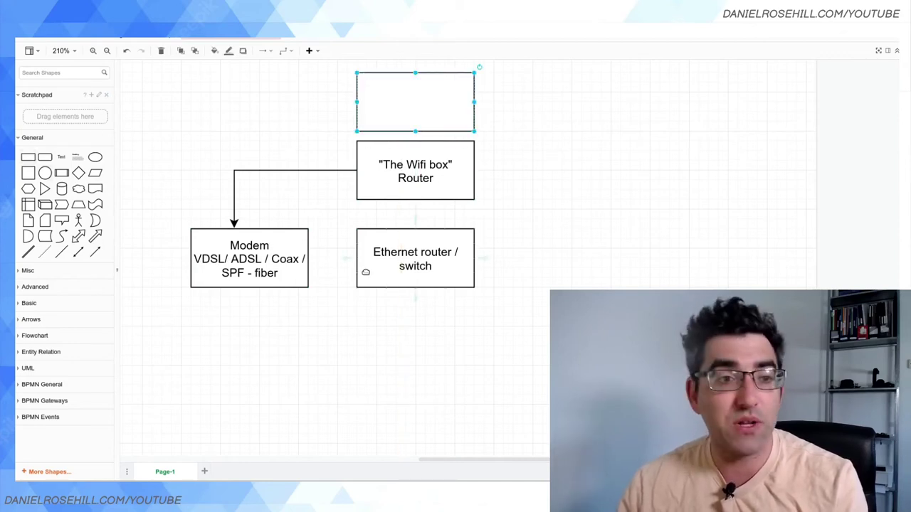
pyautogui.doubleClick(417, 102)
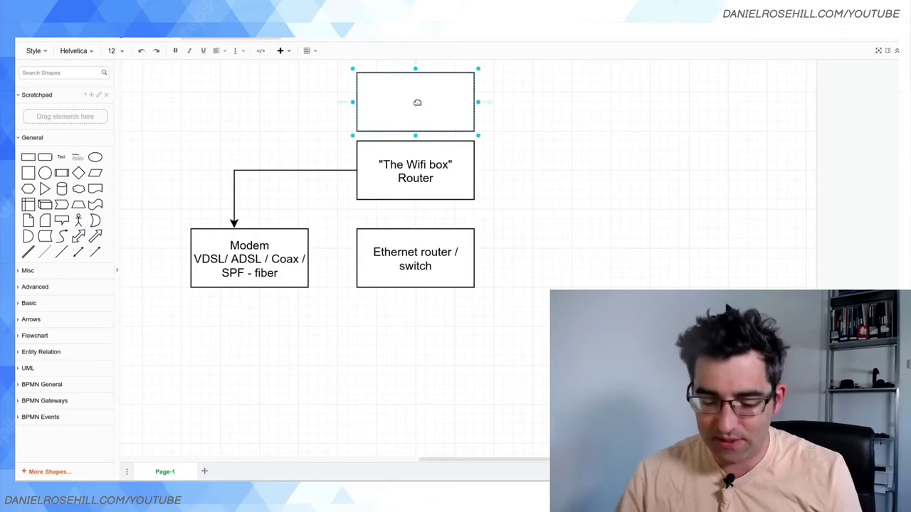
pyautogui.write('WAN / internet')
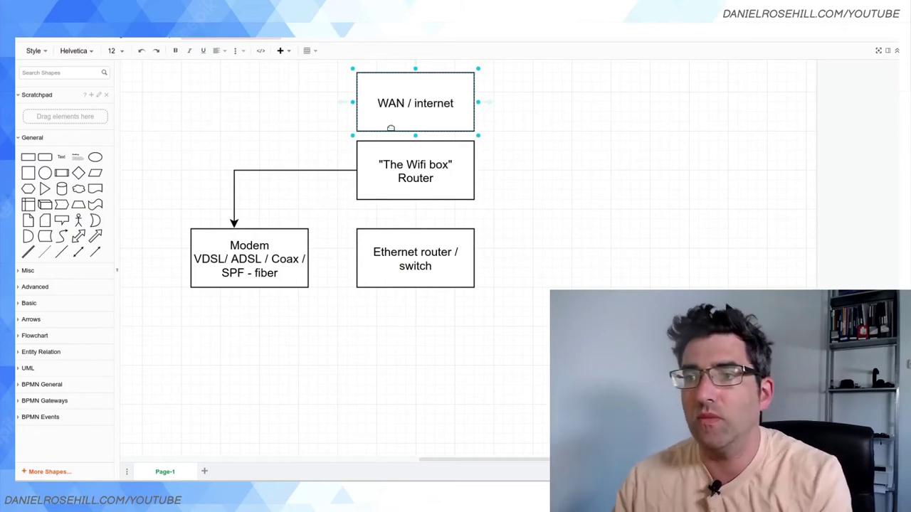
pyautogui.click(355, 184)
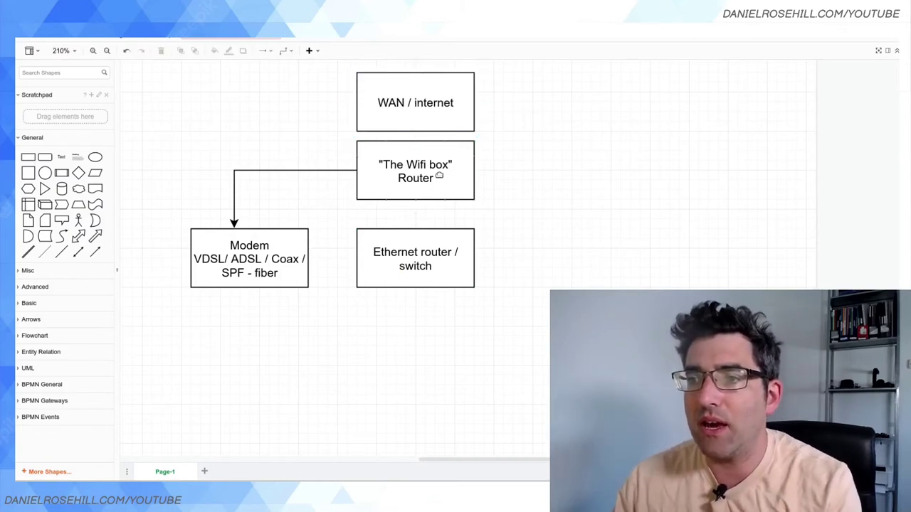
pyautogui.moveTo(442, 123); pyautogui.dragTo(443, 110)
# - Draw an arrow from the router up to the WAN / internet box and another from the Ethernet router / switch to the modem
pyautogui.moveTo(417, 138); pyautogui.dragTo(414, 111)
pyautogui.click(604, 206)
pyautogui.scroll(2, 604, 205)
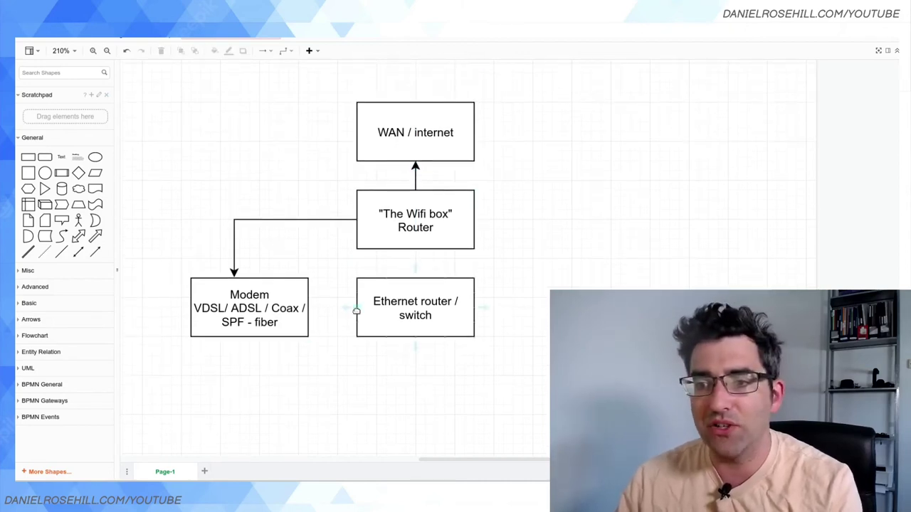
pyautogui.moveTo(350, 308); pyautogui.dragTo(311, 308)
pyautogui.press('Escape')
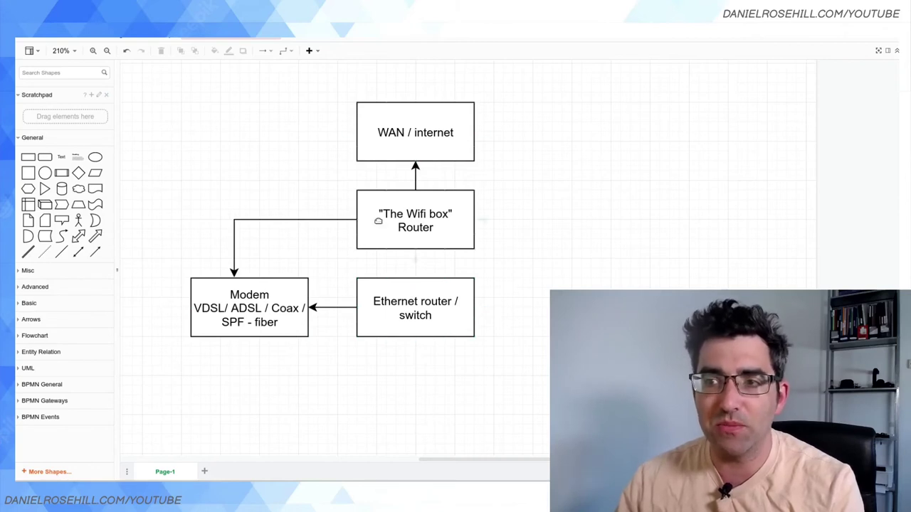
# - Place a blank rectangle right of the Ethernet box and draw arrows from the router's underside to the modem, Ethernet box and new rectangle
pyautogui.scroll(-1, 461, 225)
pyautogui.scroll(-3, 461, 225)
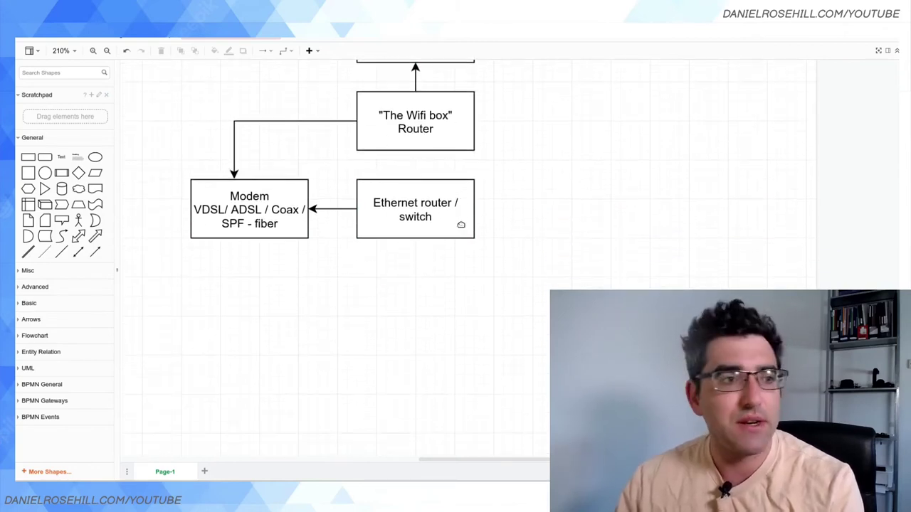
pyautogui.moveTo(28, 157); pyautogui.dragTo(553, 191)
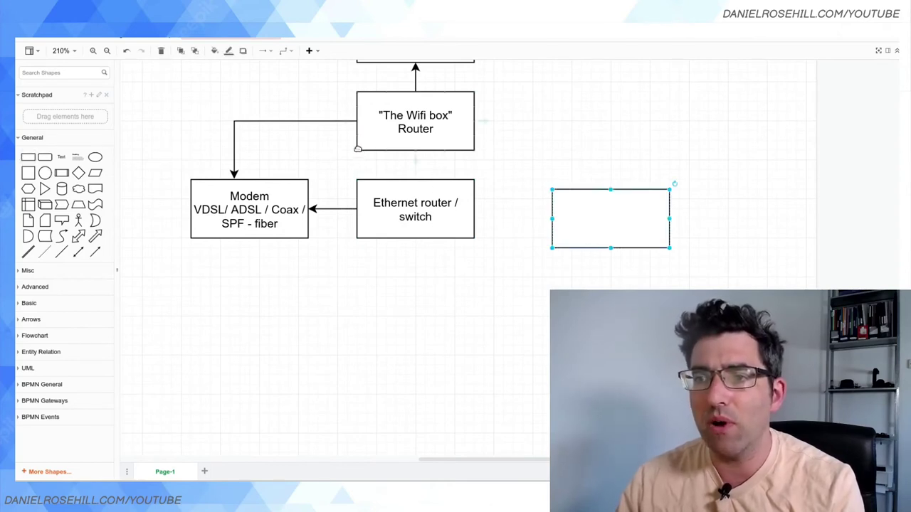
pyautogui.moveTo(356, 150); pyautogui.dragTo(308, 175)
pyautogui.moveTo(420, 162); pyautogui.dragTo(417, 179)
pyautogui.moveTo(474, 150); pyautogui.dragTo(601, 192)
# - Align the blank rectangle level with the Ethernet router / switch box and label it "Access point"
pyautogui.moveTo(594, 220); pyautogui.dragTo(574, 208)
pyautogui.doubleClick(575, 209)
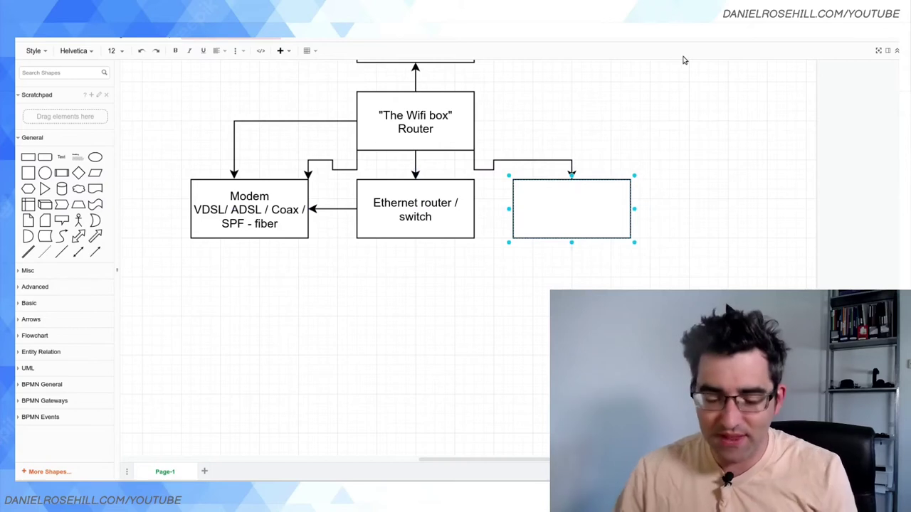
pyautogui.write('Access point')
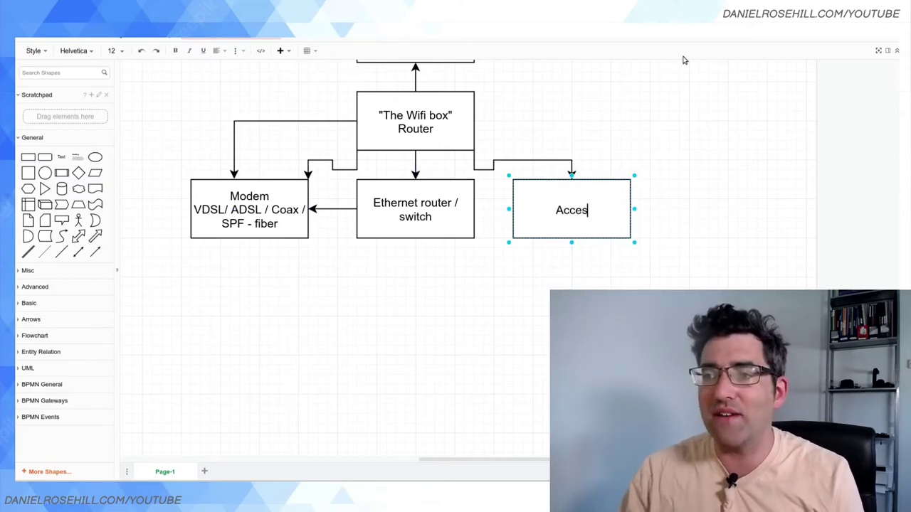
pyautogui.click(490, 294)
# - Add a rectangle to the right of the router box, above the access point, and label it "Laptop"
pyautogui.moveTo(30, 163); pyautogui.dragTo(630, 126)
pyautogui.doubleClick(669, 118)
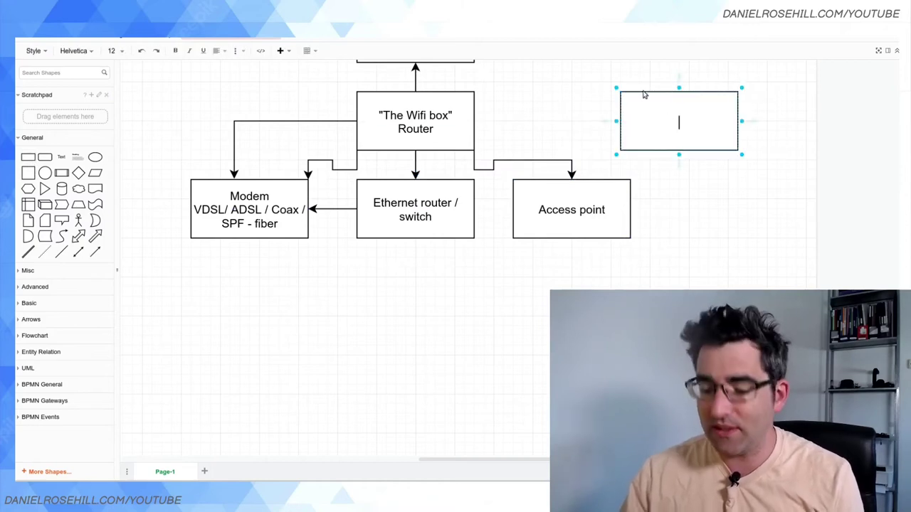
pyautogui.write('Laptop')
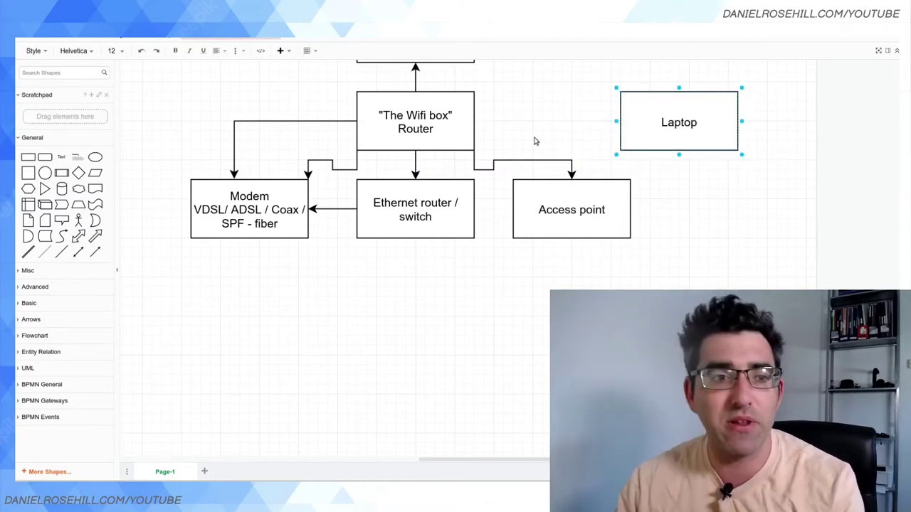
# - Draw an arrow from the underside of the Laptop box to the right side of the access point
pyautogui.click(541, 180)
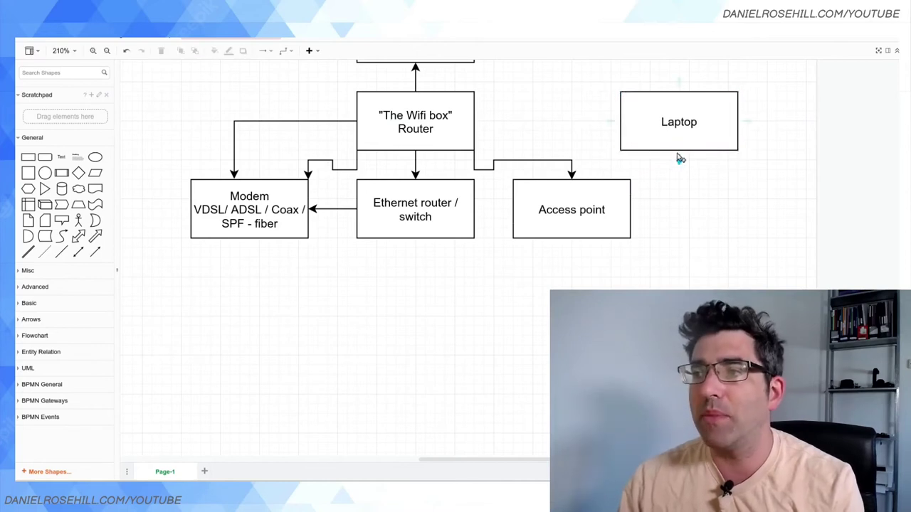
pyautogui.moveTo(678, 151); pyautogui.dragTo(633, 218)
pyautogui.scroll(3, 633, 219)
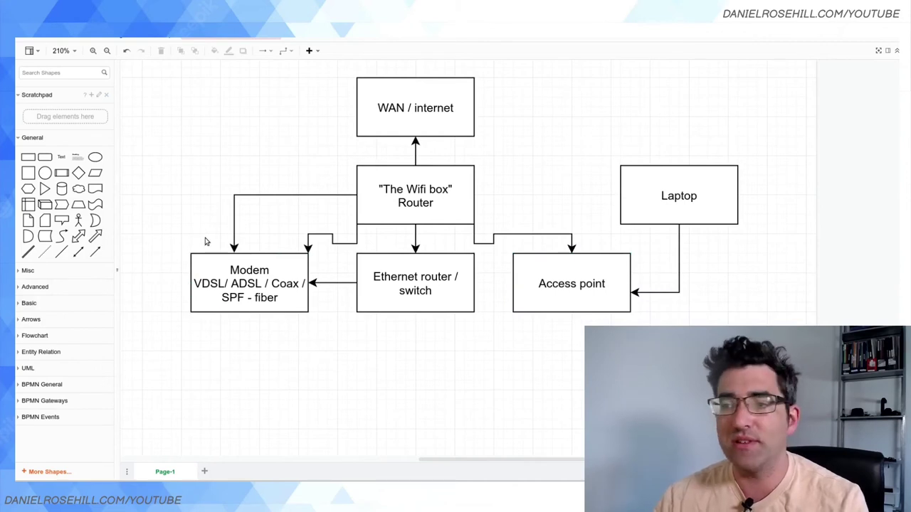
# - Delete the Laptop box and the arrow connecting it to the access point
pyautogui.moveTo(48, 243)
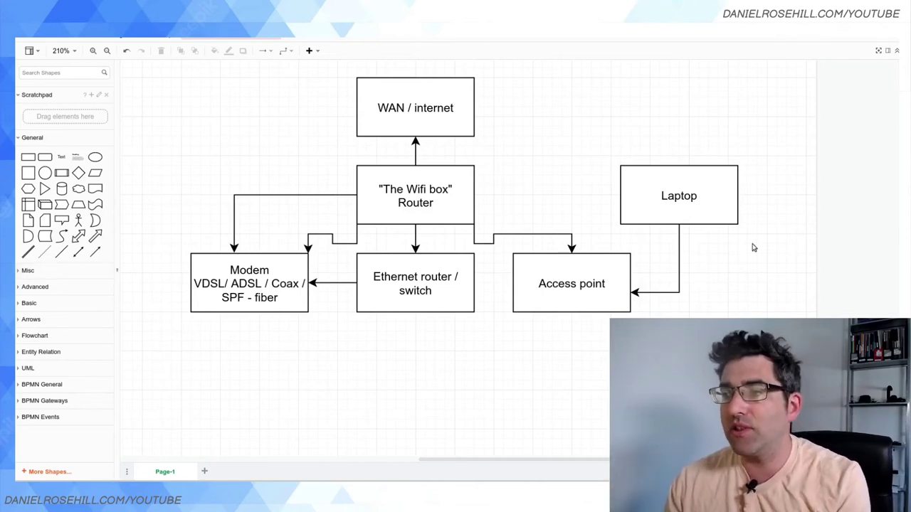
pyautogui.click(694, 221)
pyautogui.press('Delete')
pyautogui.click(655, 288)
pyautogui.press('Delete')
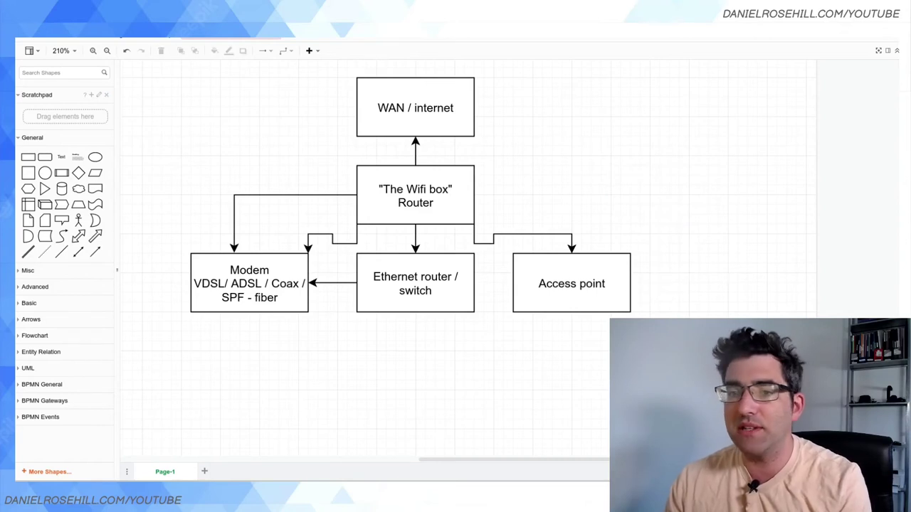
# - Add a rectangle above and to the right of the access point and label it "AP2"
pyautogui.moveTo(29, 158); pyautogui.dragTo(642, 175)
pyautogui.doubleClick(643, 175)
pyautogui.write('AP2')
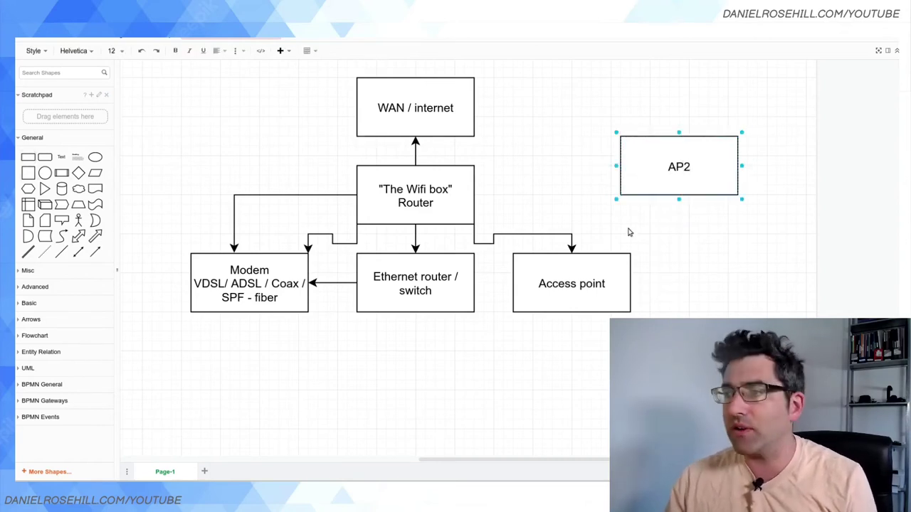
pyautogui.press('Escape')
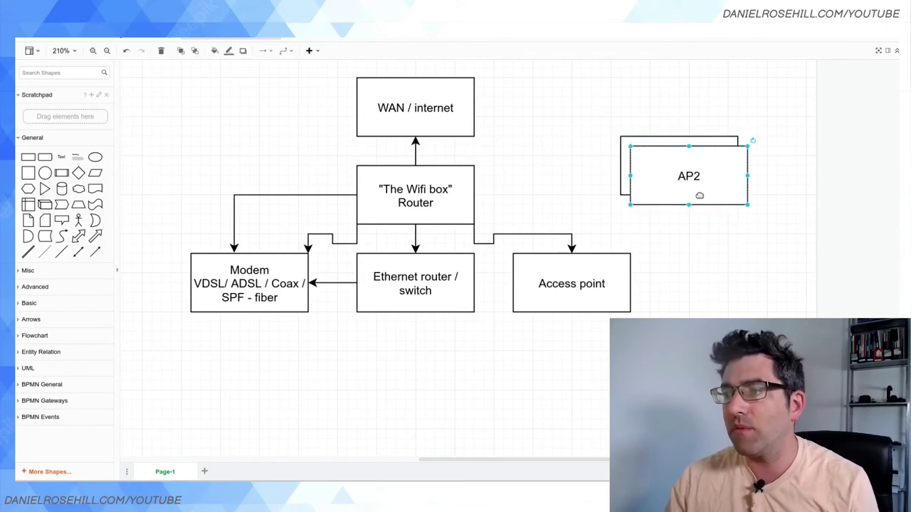
# - Place a copy of the AP2 box below and slightly right of the original and relabel it "AP3"
pyautogui.moveTo(698, 195); pyautogui.dragTo(726, 258)
pyautogui.doubleClick(725, 256)
pyautogui.click(727, 246)
pyautogui.press('BackSpace')
pyautogui.write('3')
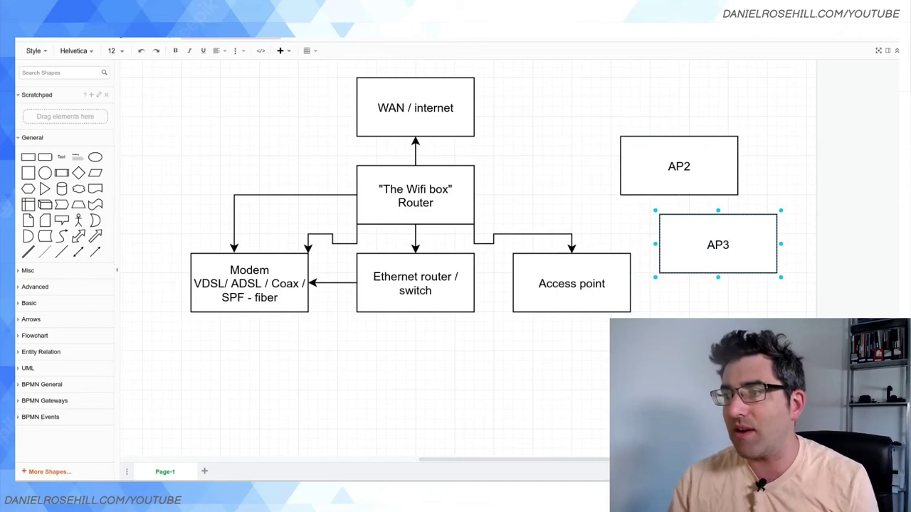
pyautogui.click(754, 153)
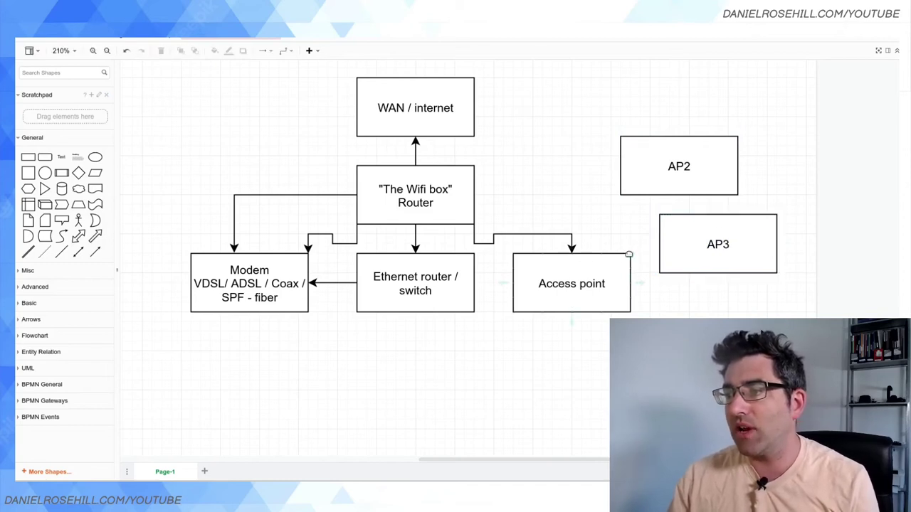
# - Draw arrows from the access point to the left side of AP2 and the underside of AP3
pyautogui.moveTo(602, 256); pyautogui.dragTo(616, 180)
pyautogui.moveTo(642, 288); pyautogui.dragTo(708, 274)
pyautogui.press('Escape')
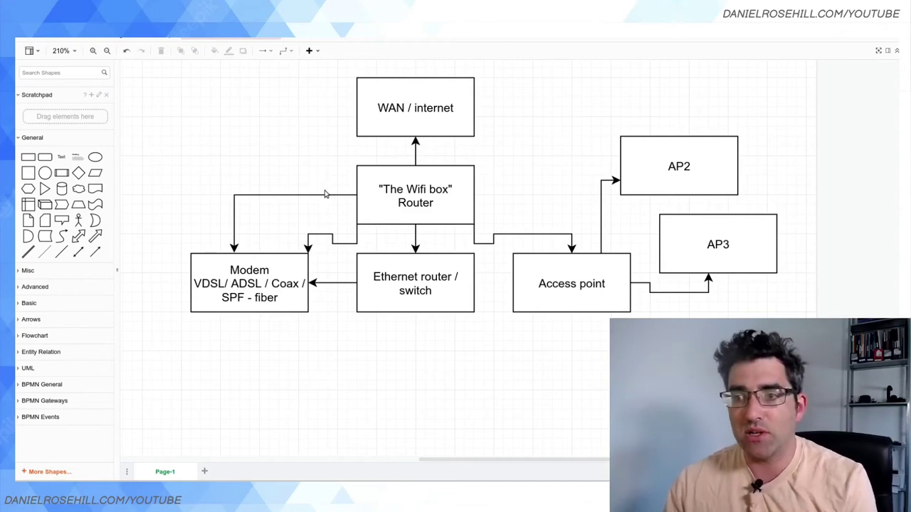
# - Fill the "The Wifi box" Router rectangle with yellow, FFFF33
pyautogui.click(420, 179)
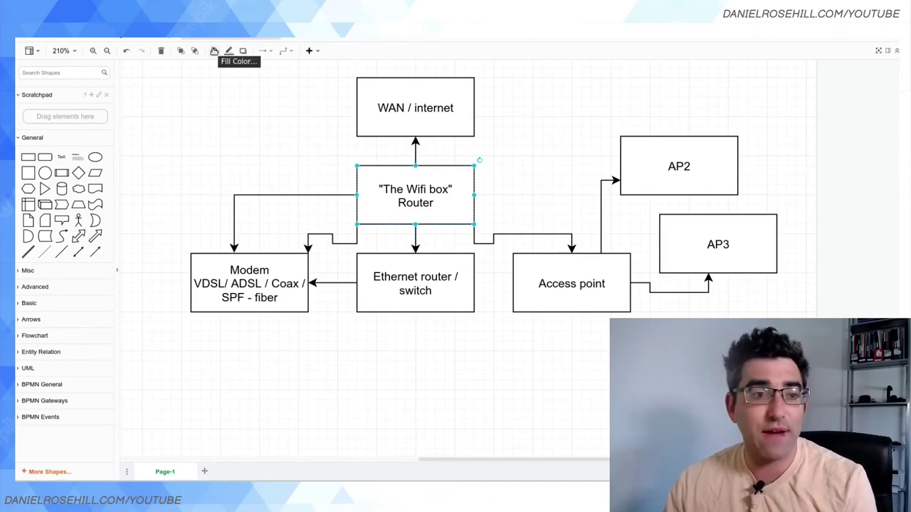
pyautogui.click(214, 51)
pyautogui.click(434, 187)
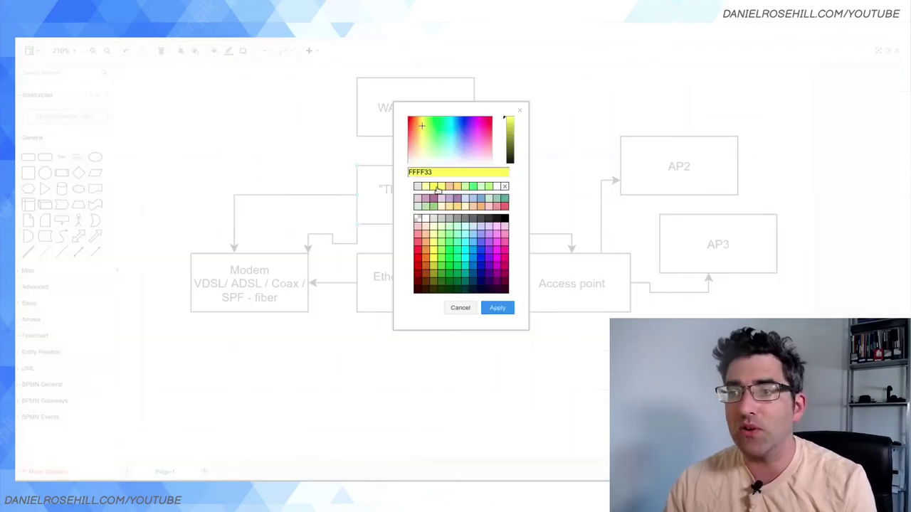
pyautogui.click(505, 309)
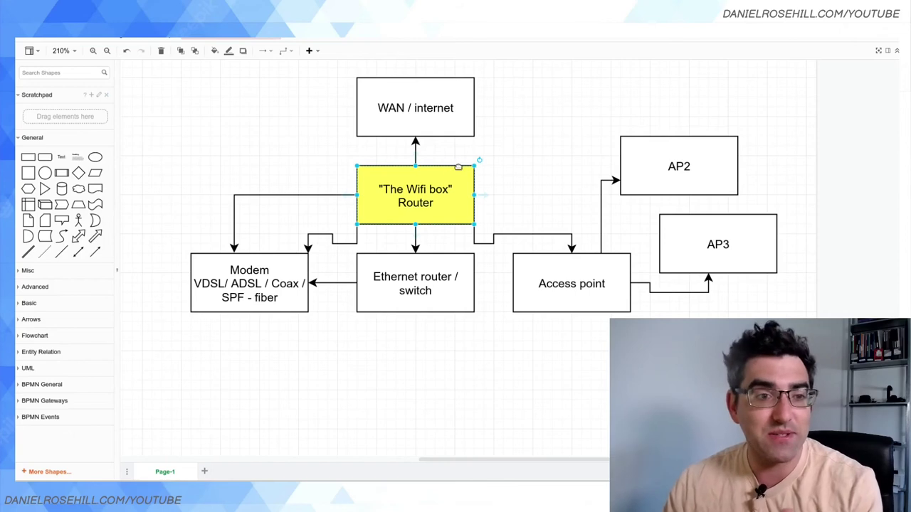
# - Place a blank rectangle left of the WAN / internet box and delete it
pyautogui.moveTo(28, 157); pyautogui.dragTo(214, 124)
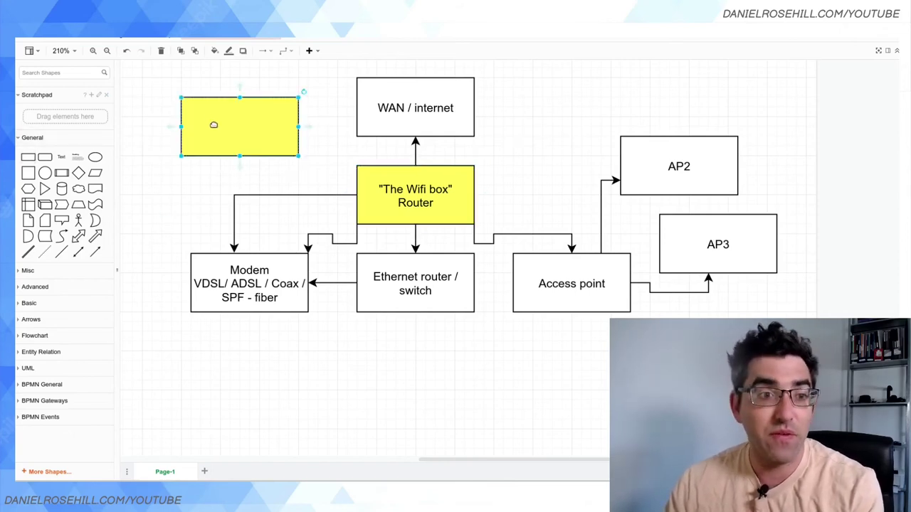
pyautogui.press('Delete')
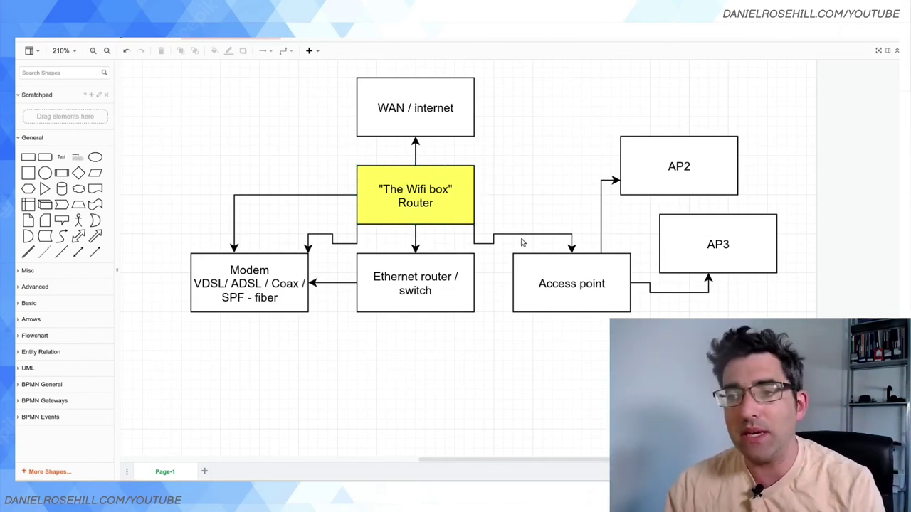
# - Duplicate the AP2 box and place the copy to the right of the WAN / internet box
pyautogui.scroll(-1, 506, 189)
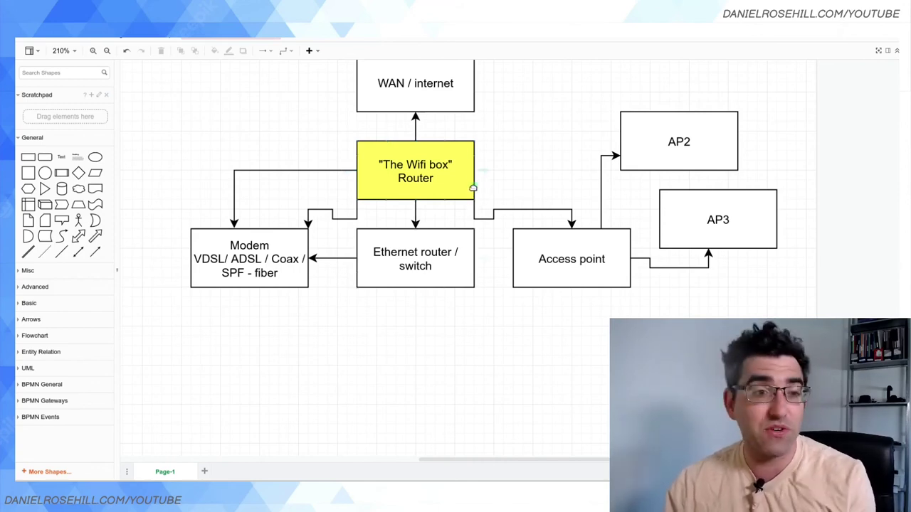
pyautogui.scroll(2, 484, 220)
pyautogui.scroll(-2, 481, 220)
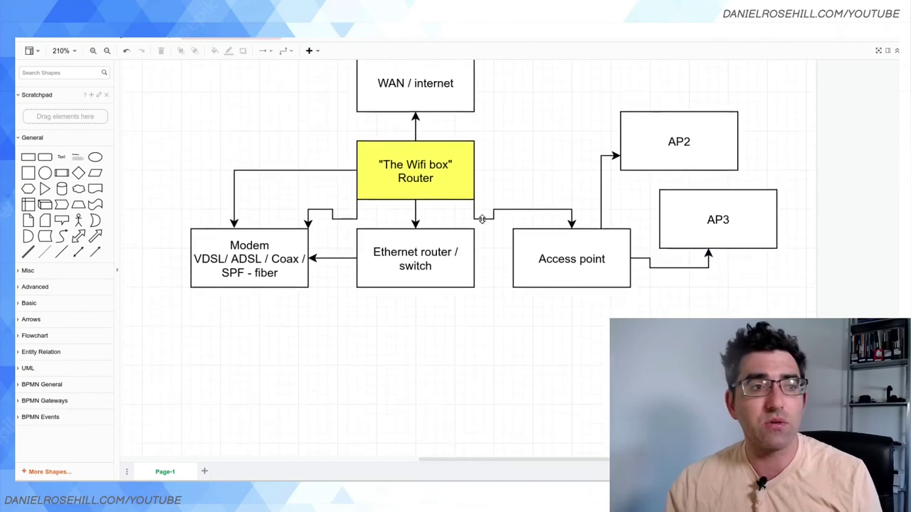
pyautogui.click(732, 128)
pyautogui.hotkey('ctrl', 'd')
pyautogui.moveTo(690, 154); pyautogui.dragTo(553, 106)
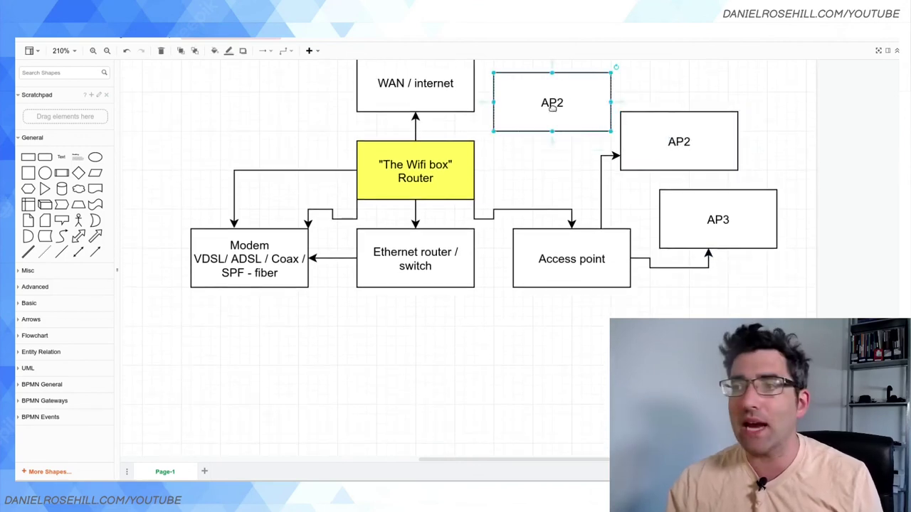
# - Relabel the copied AP2 box "AP4" with "(Outdoor AP)" on a second line
pyautogui.doubleClick(552, 106)
pyautogui.write('AP4')
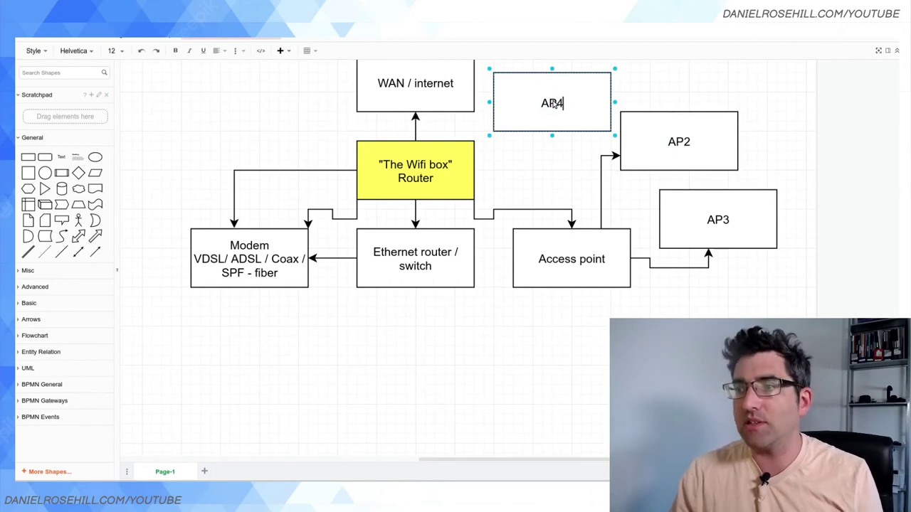
pyautogui.press('Return')
pyautogui.write('(OutdoorA')
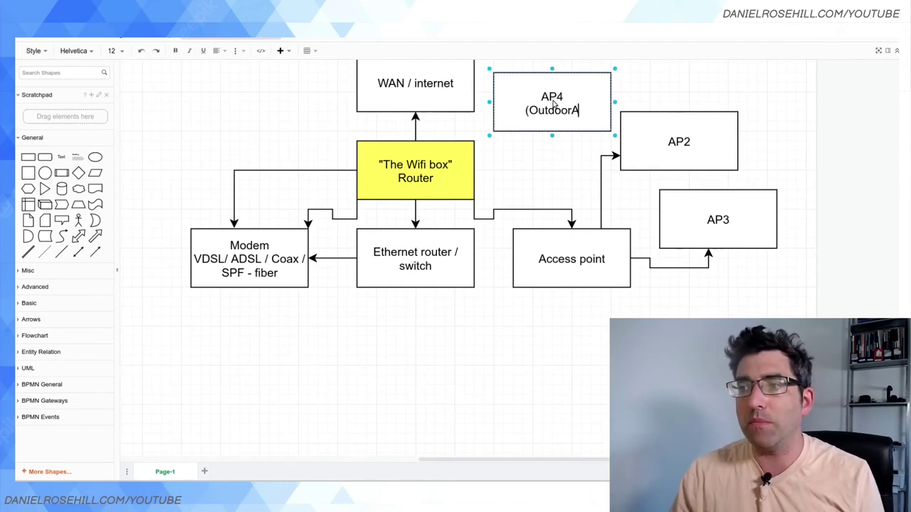
pyautogui.press('BackSpace')
pyautogui.write('AP)')
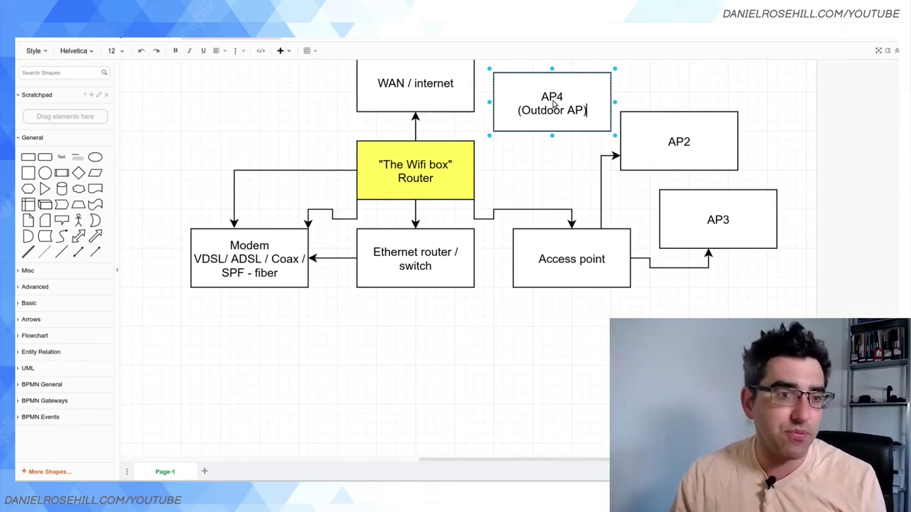
pyautogui.click(608, 358)
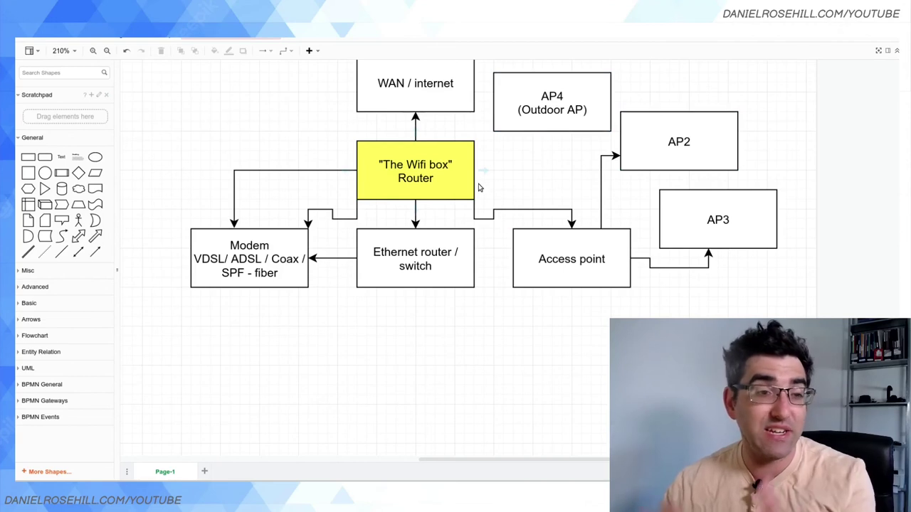
# - Draw an arrow from the router's right side to the underside of AP4 and place the text "PoE" just above its horizontal segment
pyautogui.moveTo(481, 173)
pyautogui.moveTo(481, 173); pyautogui.dragTo(574, 120)
pyautogui.doubleClick(520, 166)
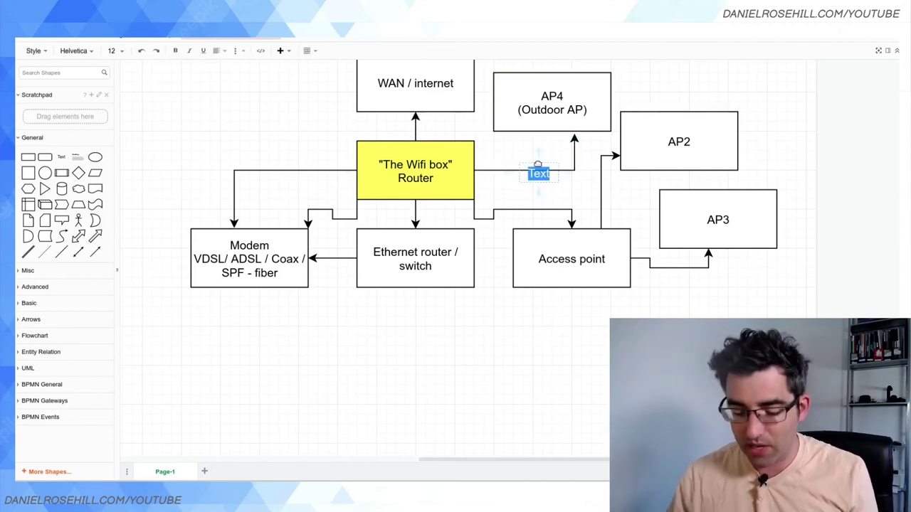
pyautogui.write('PoE')
pyautogui.click(535, 205)
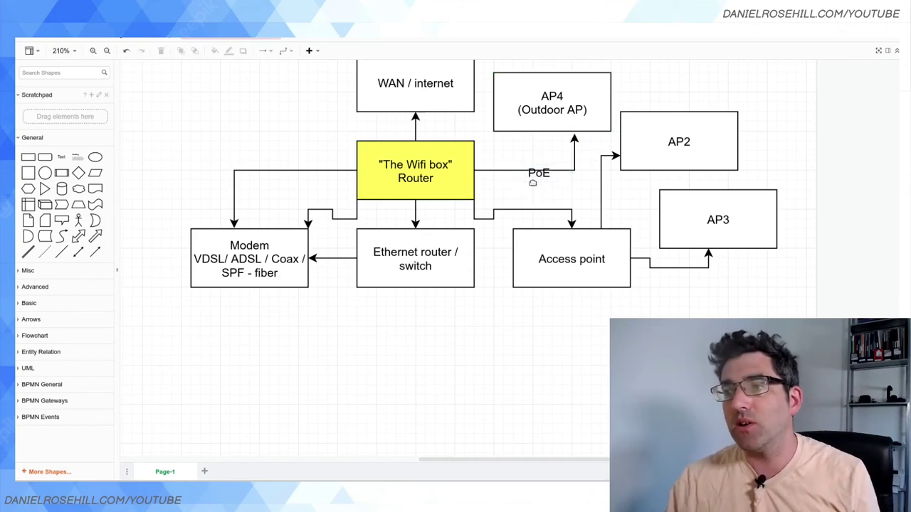
pyautogui.moveTo(534, 175); pyautogui.dragTo(531, 160)
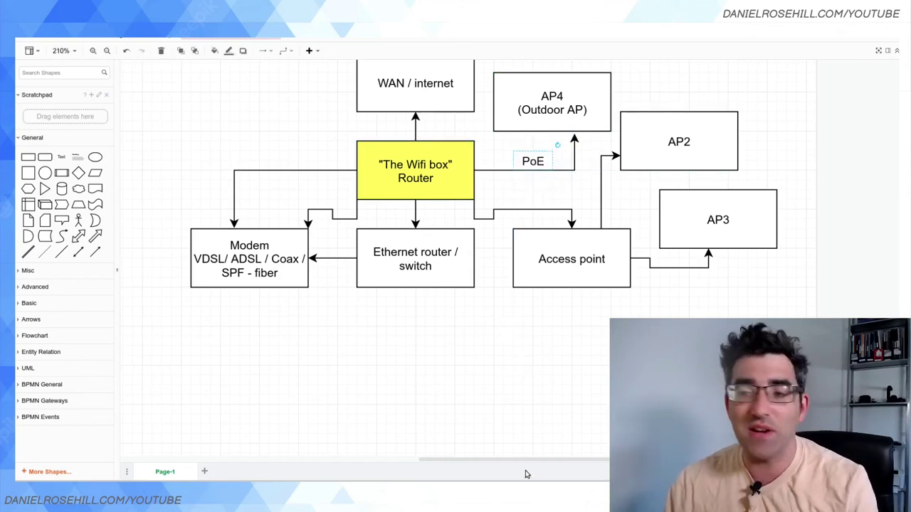